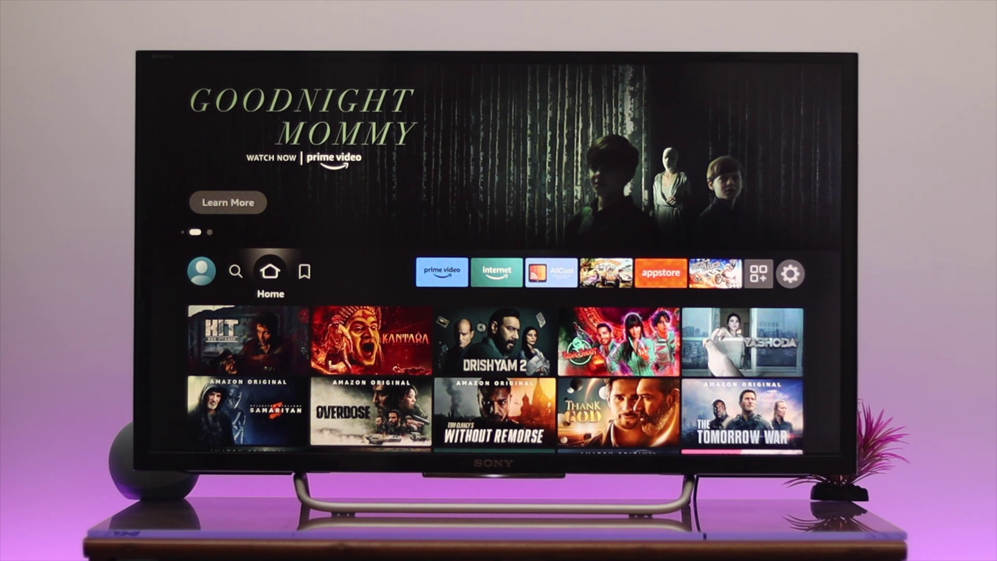
# - Move right across the Fire TV top row toward the Settings gear
pyautogui.press('Right')
pyautogui.press('Right')
pyautogui.press('Right')
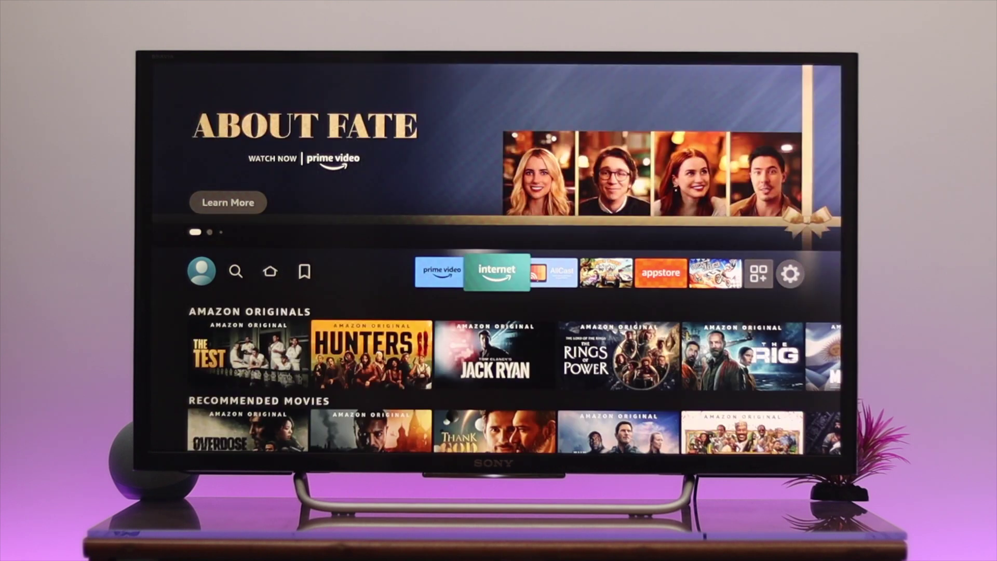
pyautogui.press('Right')
pyautogui.press('Right')
pyautogui.press('Right')
pyautogui.press('Right')
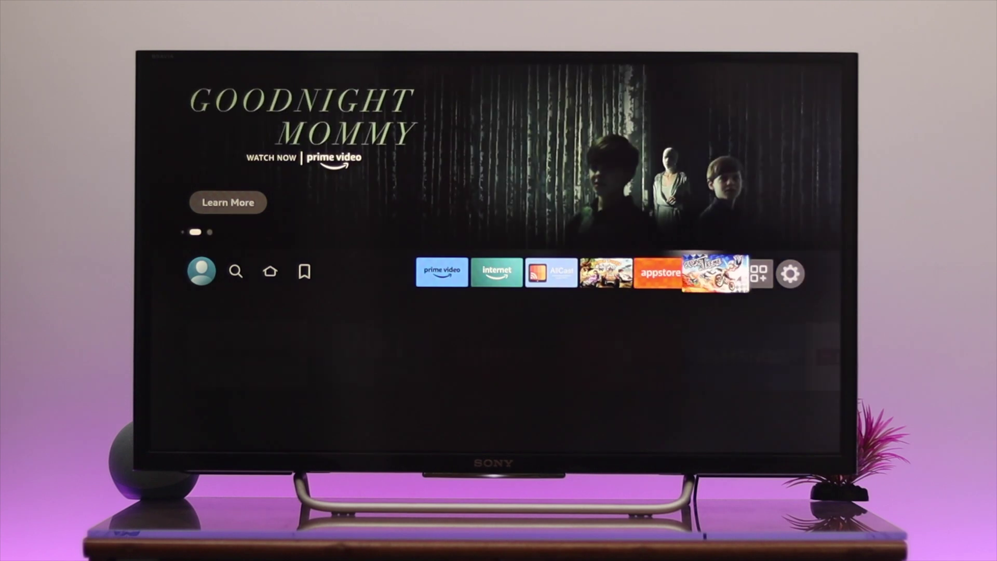
pyautogui.press('Right')
pyautogui.press('Right')
pyautogui.press('Home')
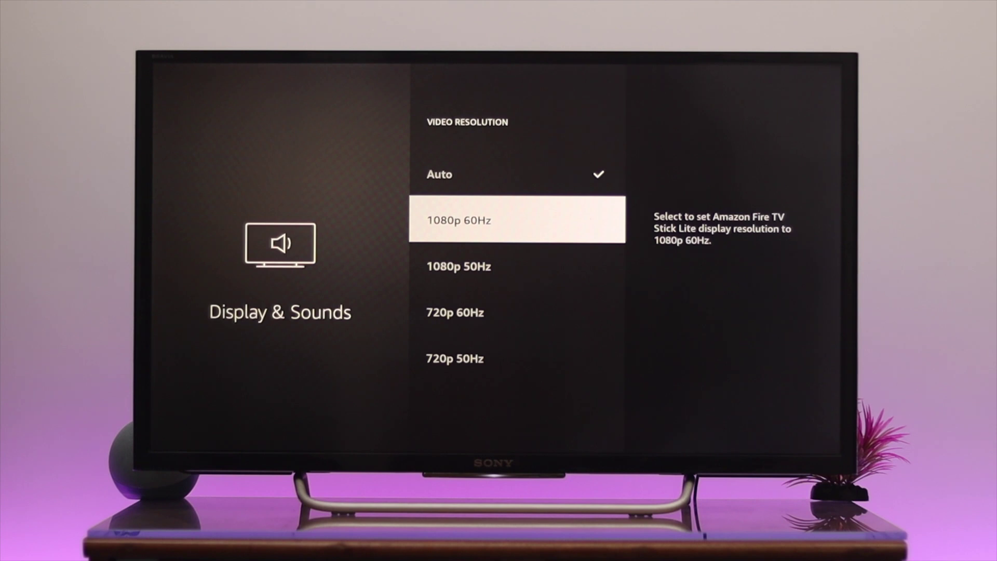
# - Choose 1080p 60Hz in the Video Resolution list
pyautogui.press('Return')
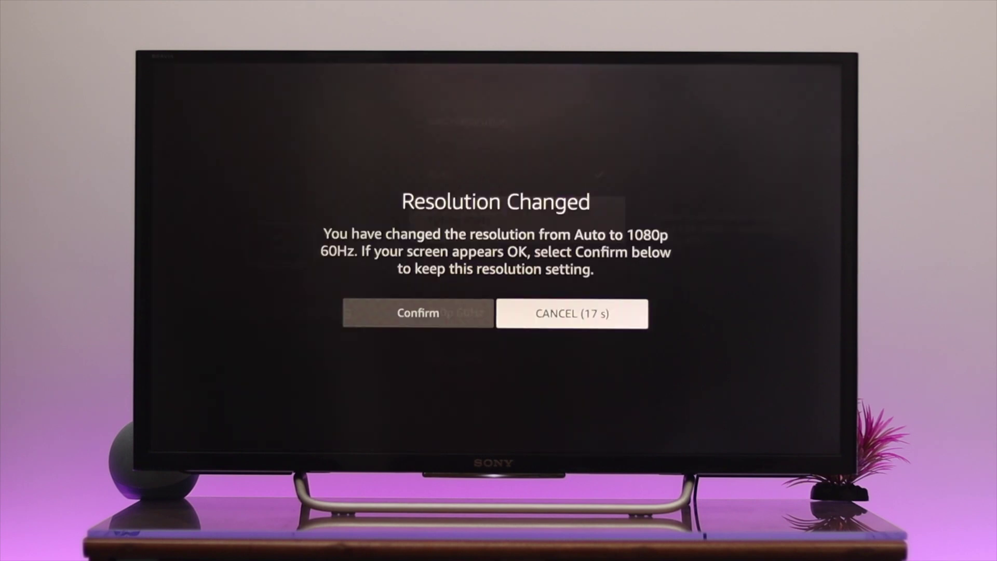
# - Confirm keeping the new 1080p 60Hz resolution in the Resolution Changed prompt
pyautogui.press('Left')
pyautogui.press('Return')
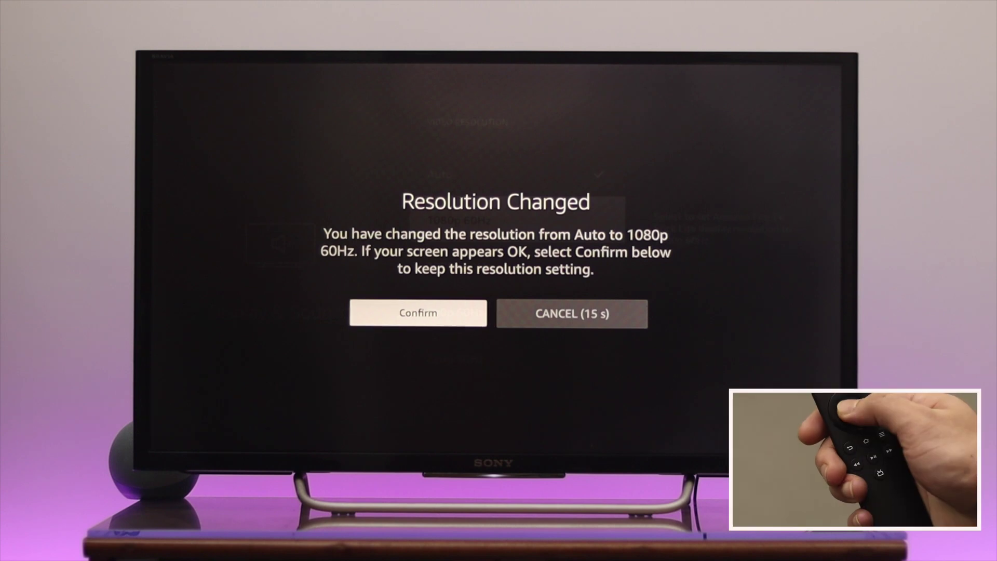